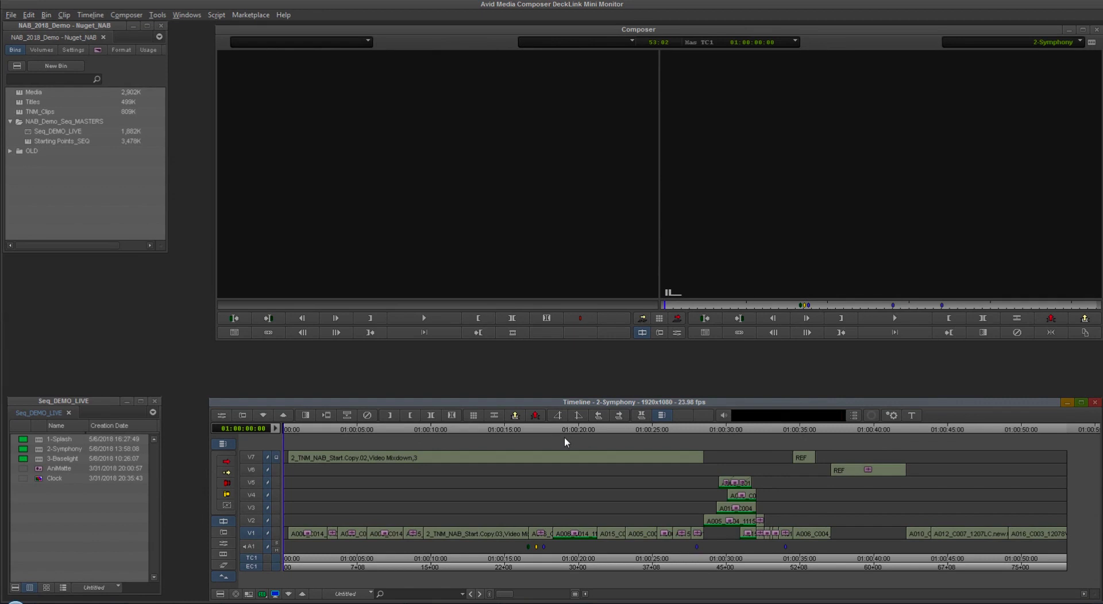
Step: Play the 2-Symphony sequence, park on the woman-at-the-window shot at 01:00:16:08, and switch video monitoring to track V6
key(space)
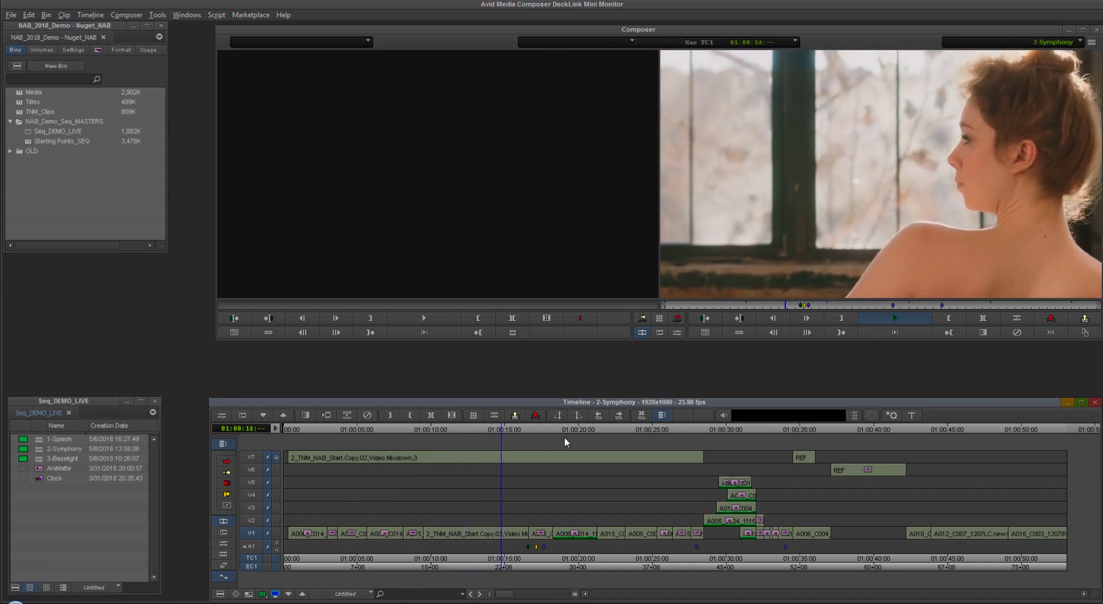
click(524, 540)
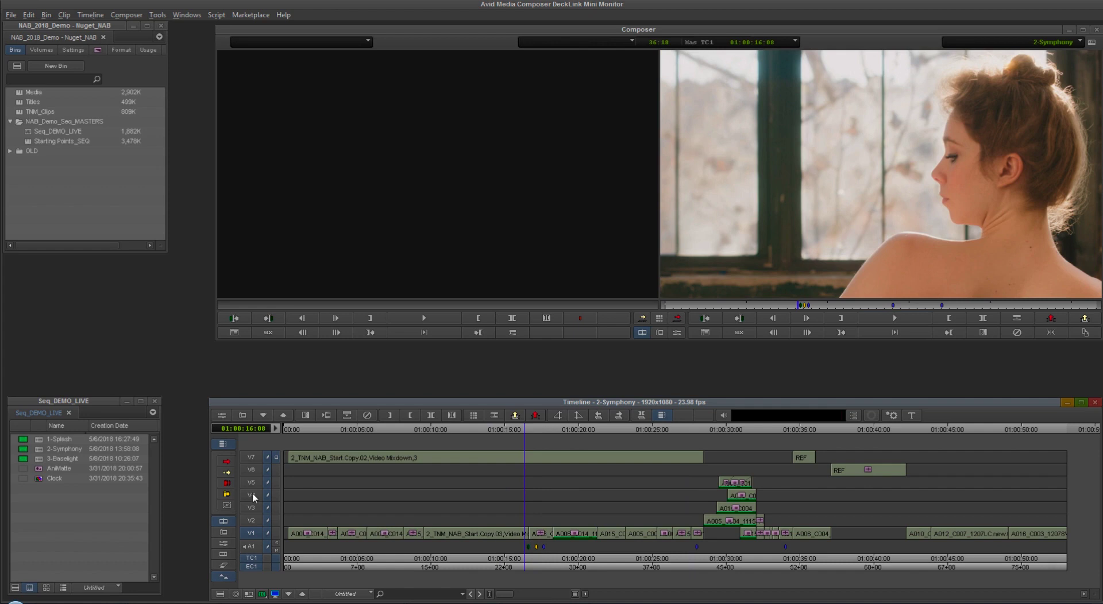
click(275, 470)
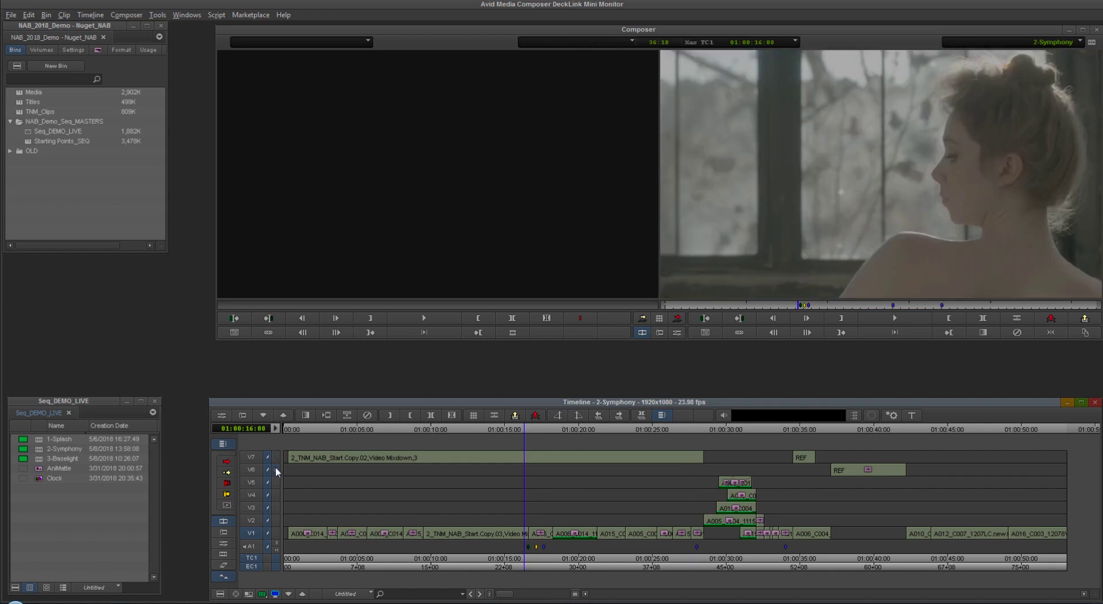
Step: Open Color Correction mode and park on the ungraded eyes close-up at 01:00:06:15 to view it beside its neighbouring shots
click(224, 555)
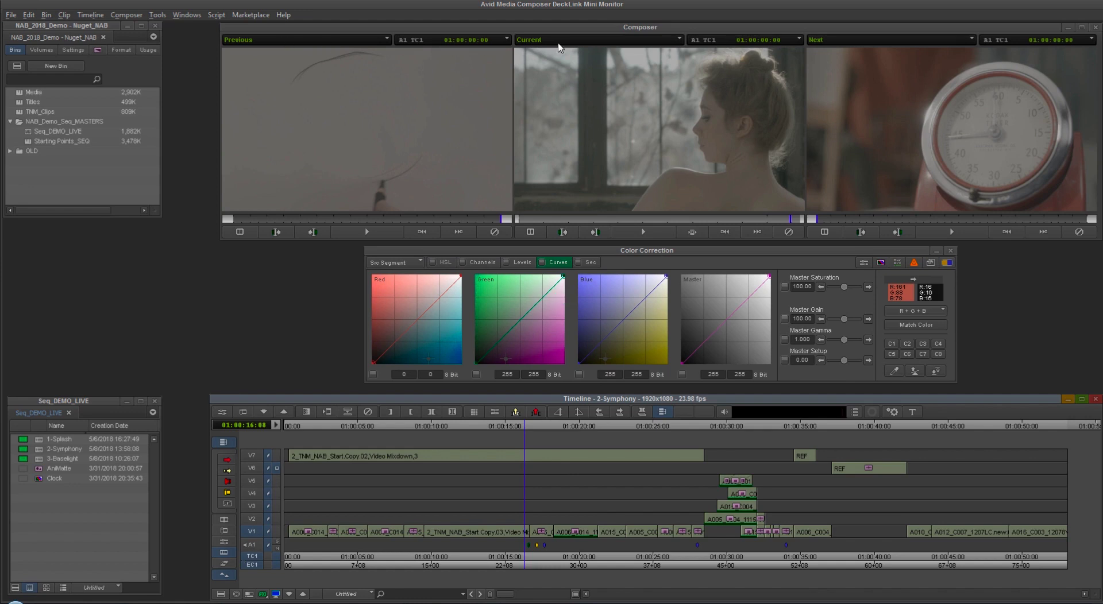
click(454, 188)
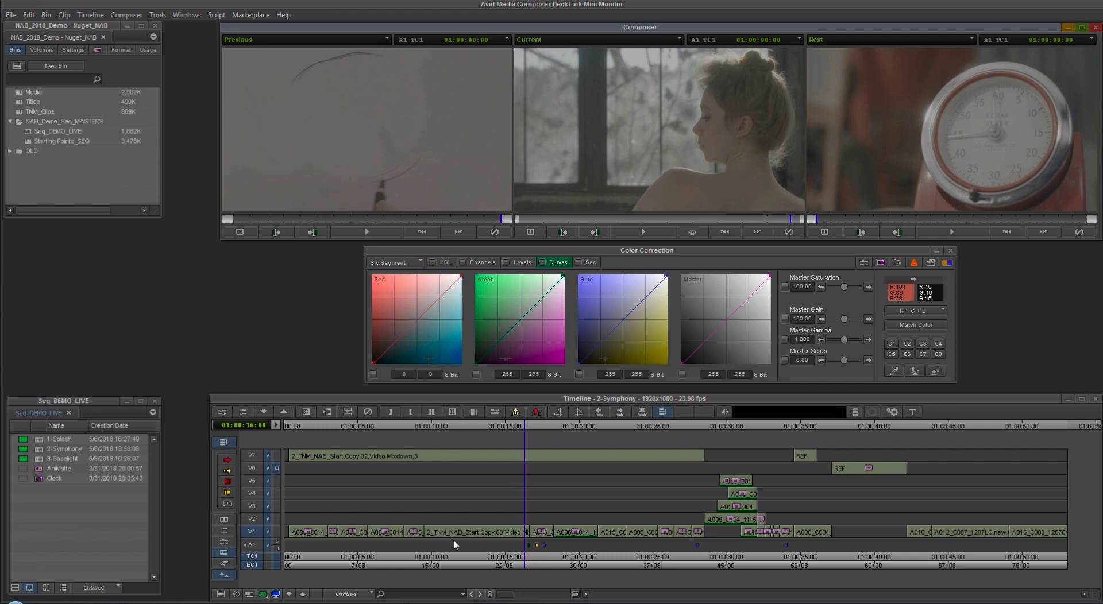
drag(423, 533, 381, 532)
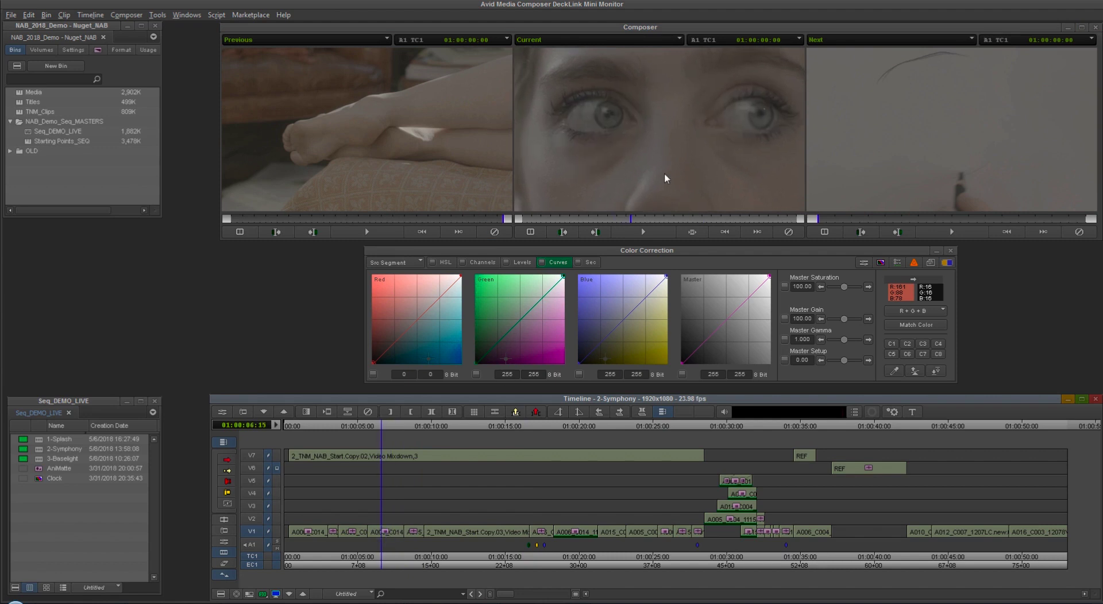
Step: Park on the graded eyes close-up at 01:00:18:06 and set the Previous monitor to Reference
click(556, 534)
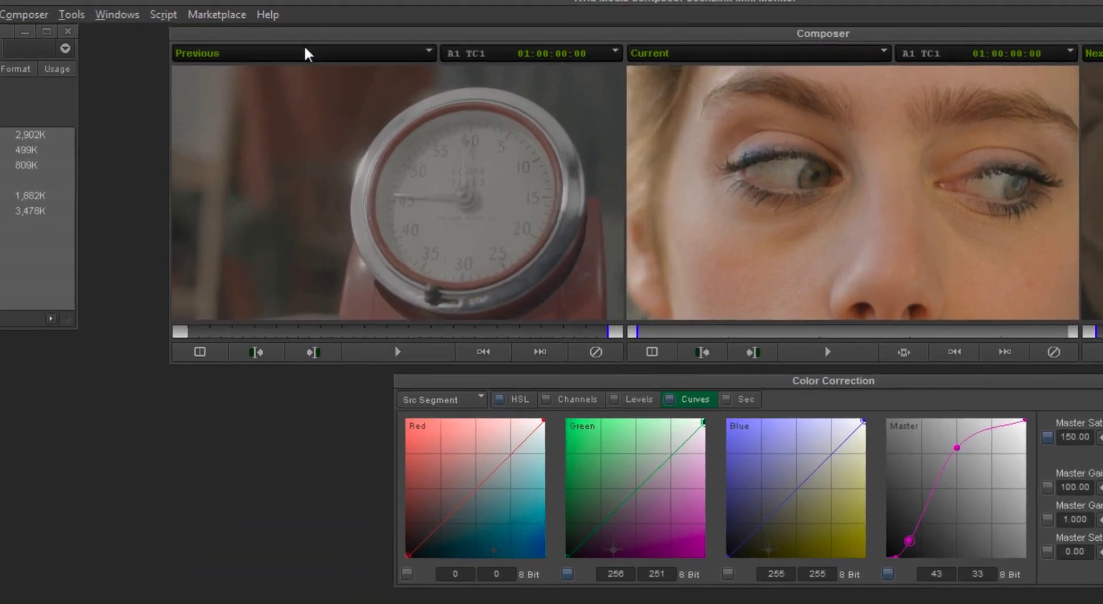
click(318, 45)
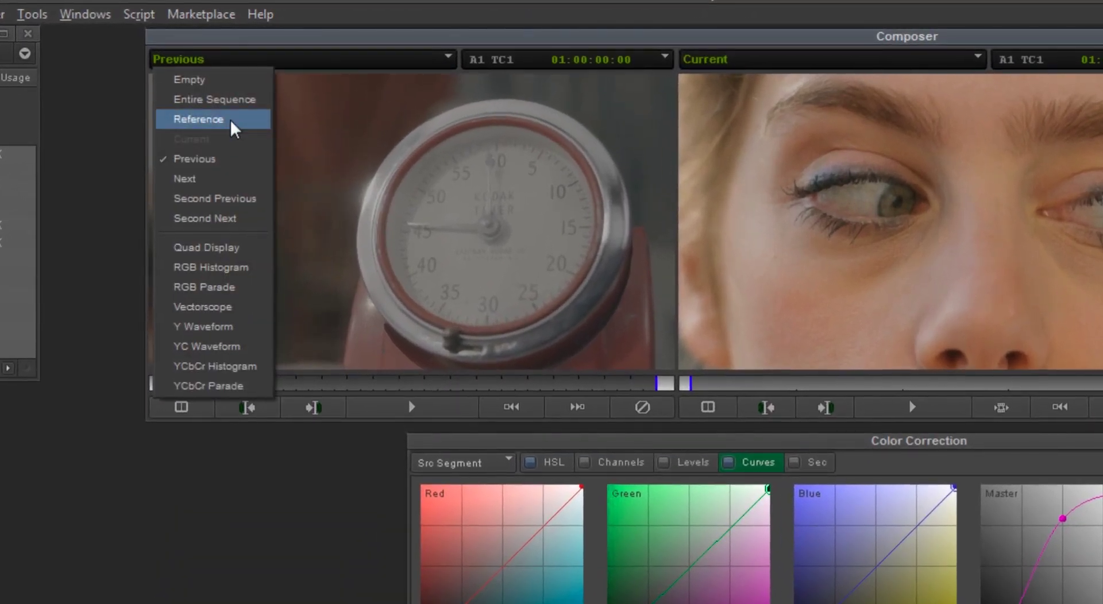
click(232, 122)
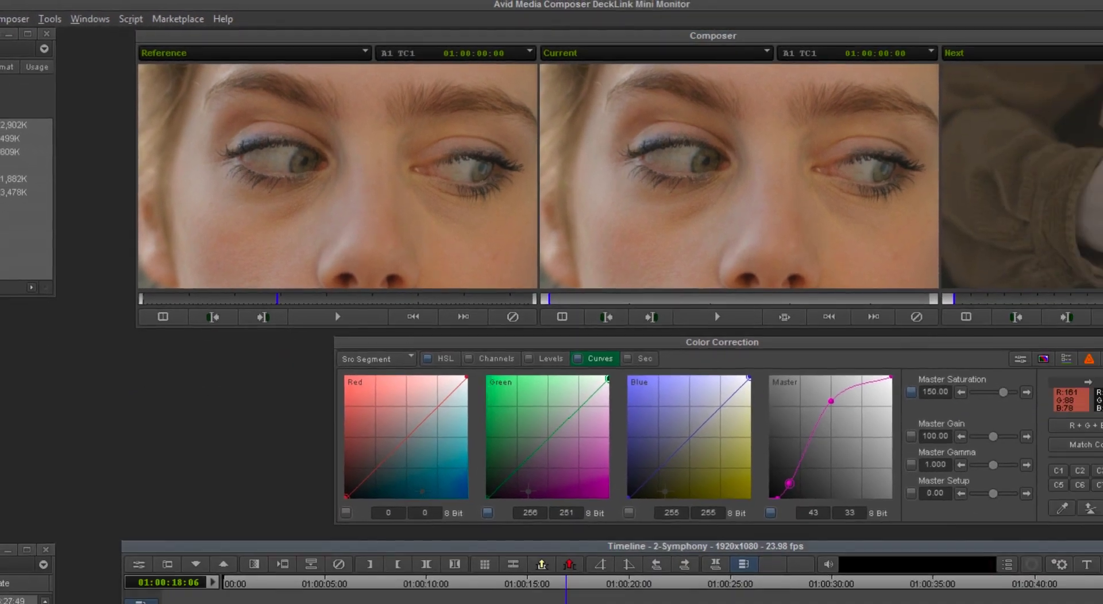
Step: Park on the ungraded woman-at-the-window shot at 01:00:16:02
key(Up)
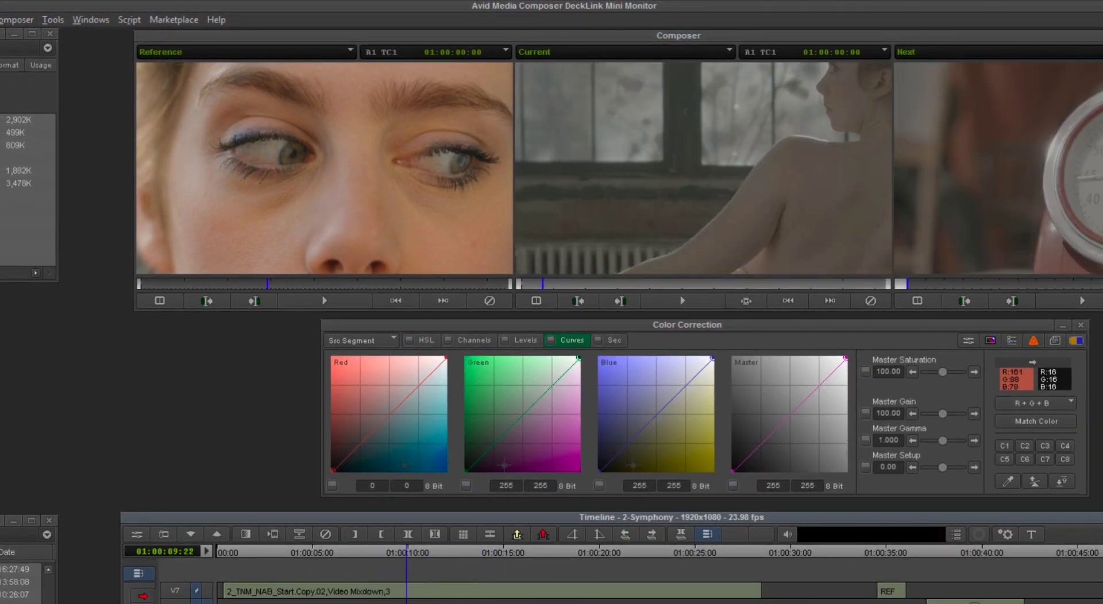
click(512, 227)
click(544, 234)
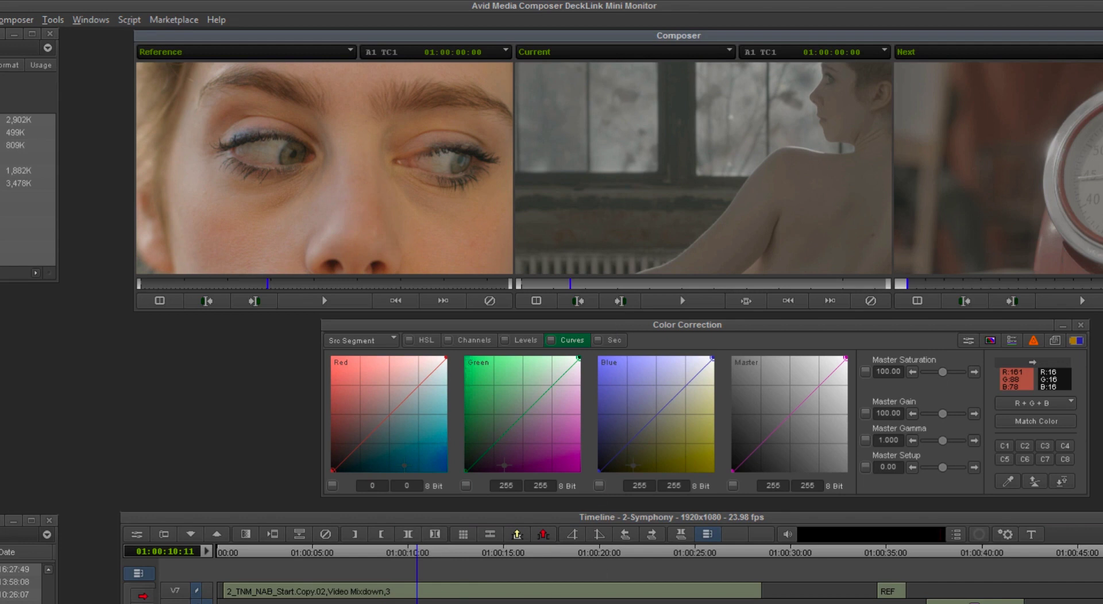
click(524, 553)
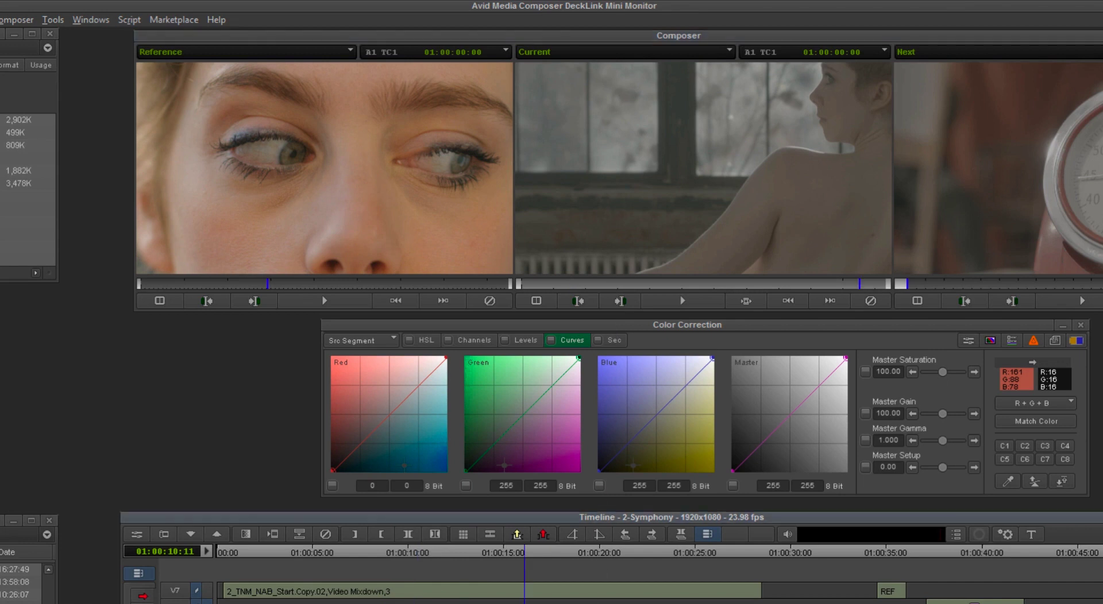
Step: Set the monitors beside the current shot to RGB Parade in place of Reference and Vectorscope in place of Next
click(246, 52)
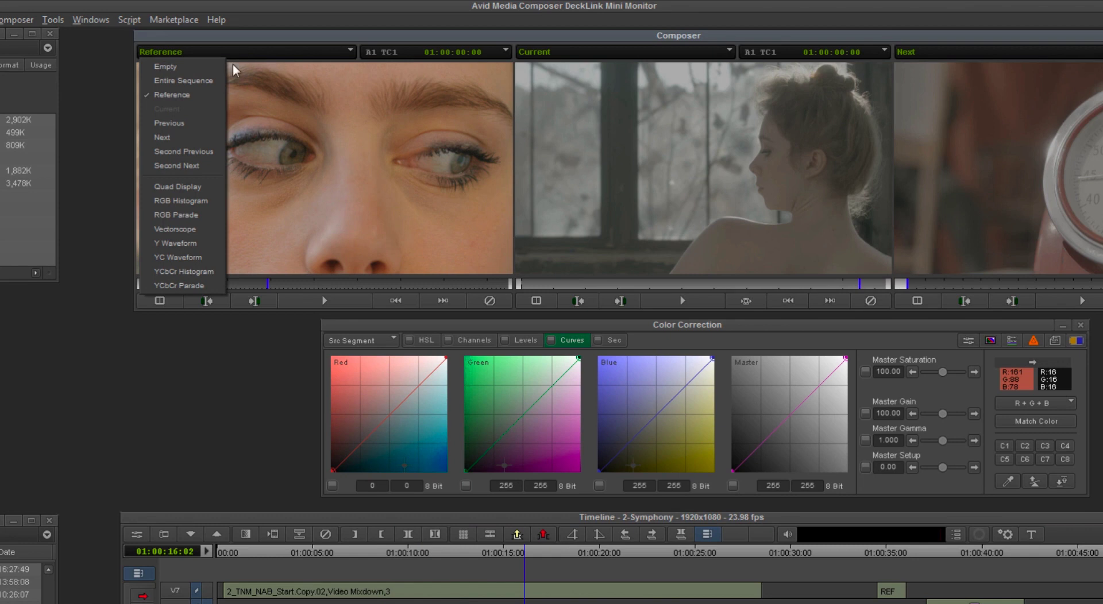
click(208, 216)
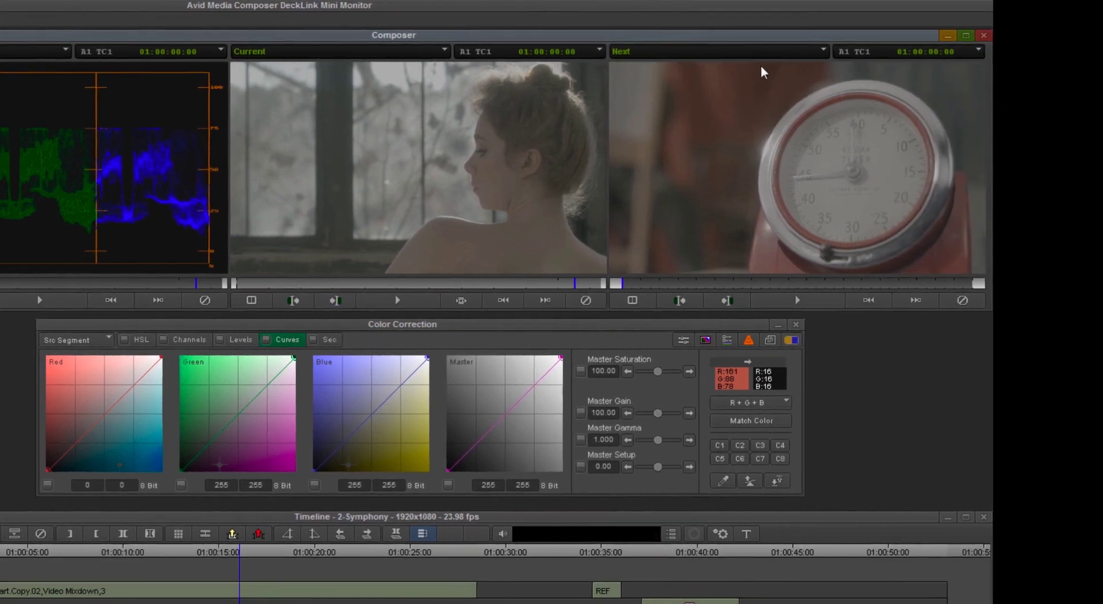
click(849, 51)
click(625, 229)
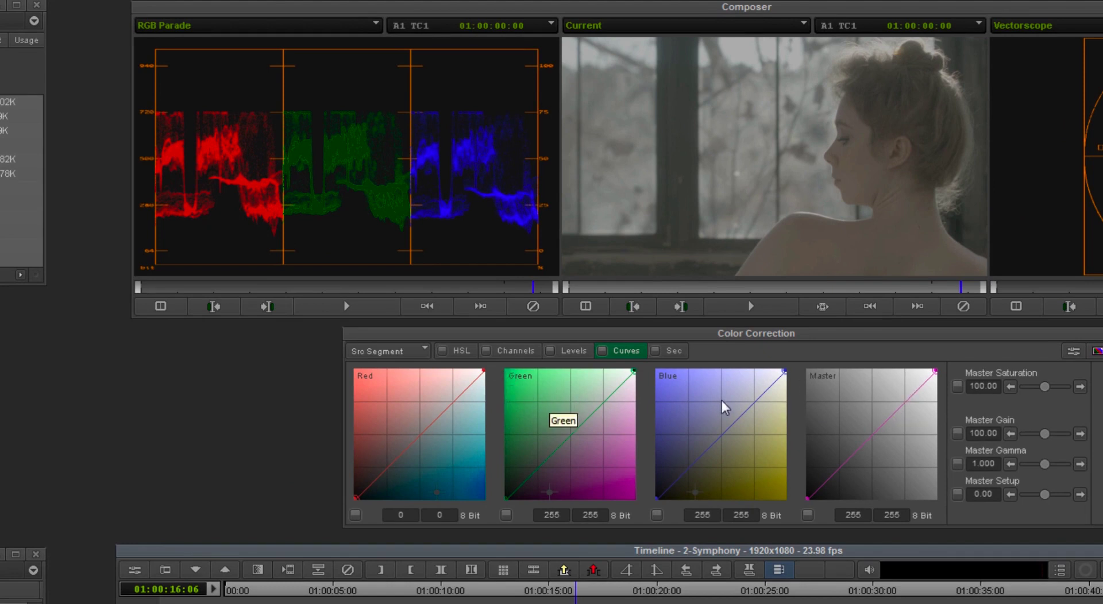
Step: Look over the HSL hue offset wheels and return to the Curves controls
click(459, 350)
click(409, 392)
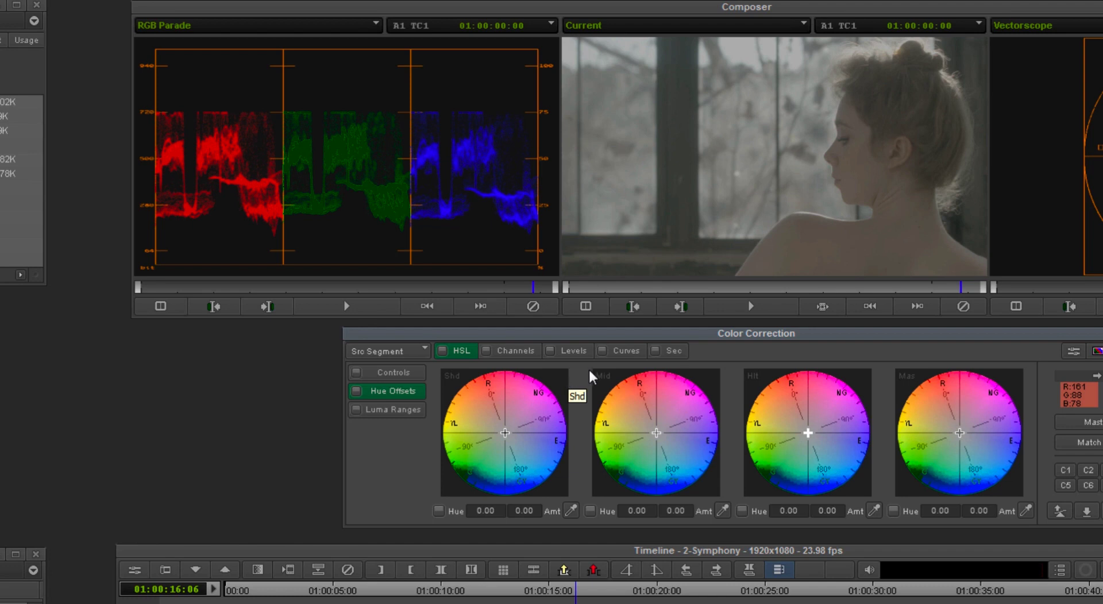
click(627, 351)
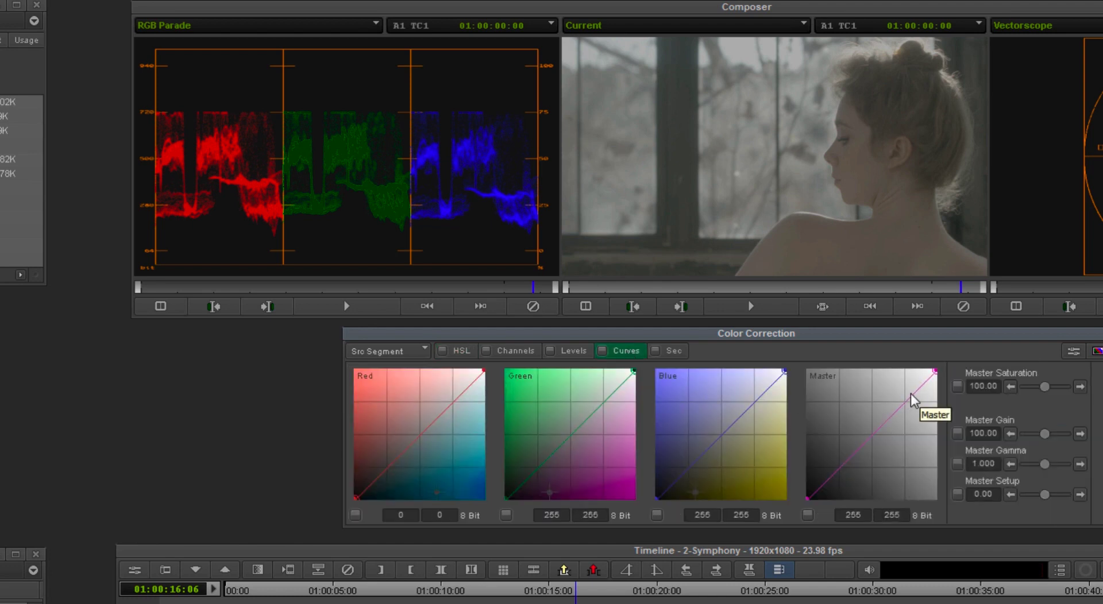
Step: Shape the master curve into an S, with a highlight point at 141 in, 218 out and a shadow point at 61 in, 34 out
drag(915, 394, 879, 397)
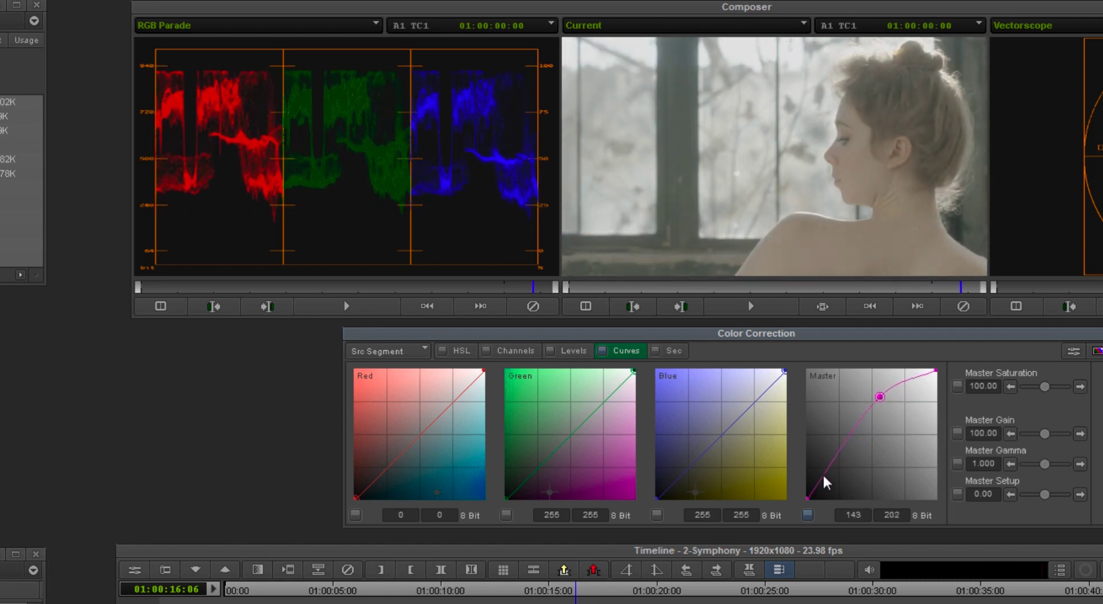
drag(823, 477, 838, 483)
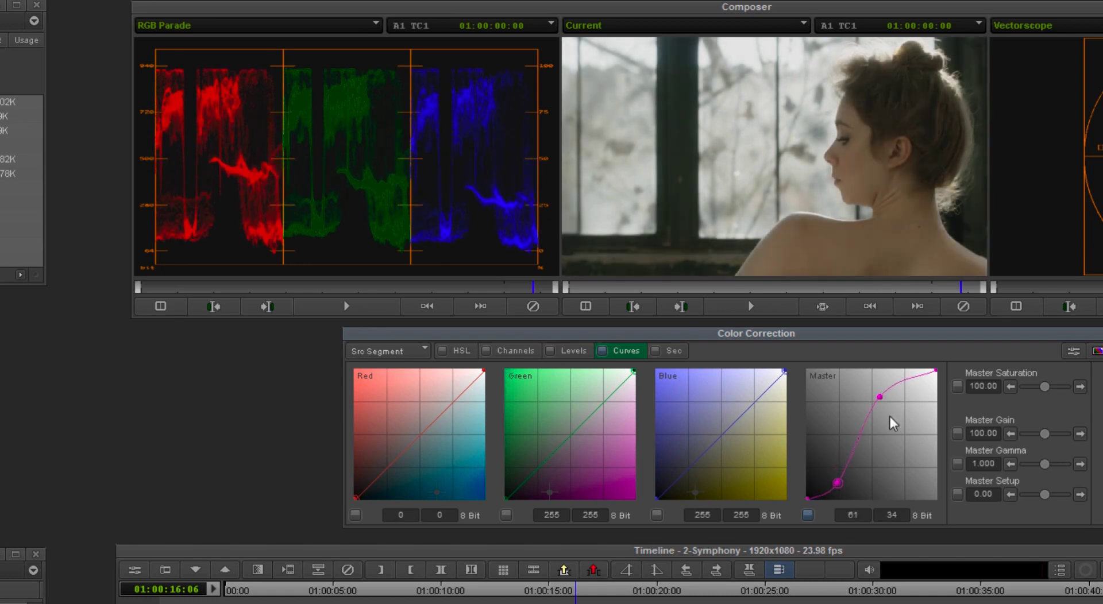
drag(880, 397, 878, 390)
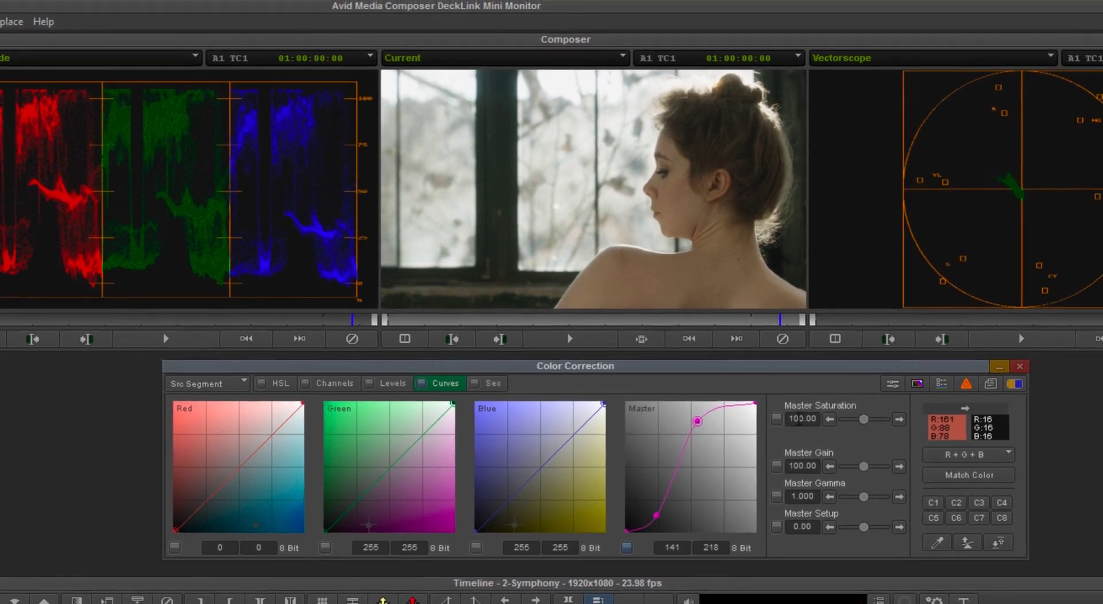
Step: Set the shot's master saturation to 175
click(798, 423)
text(175)
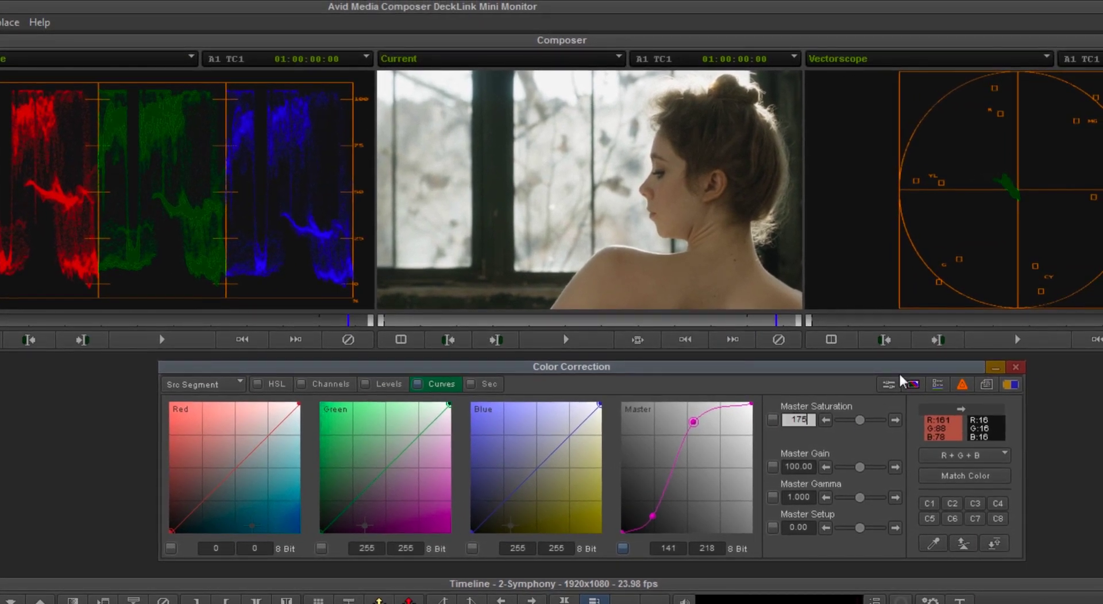
key(Return)
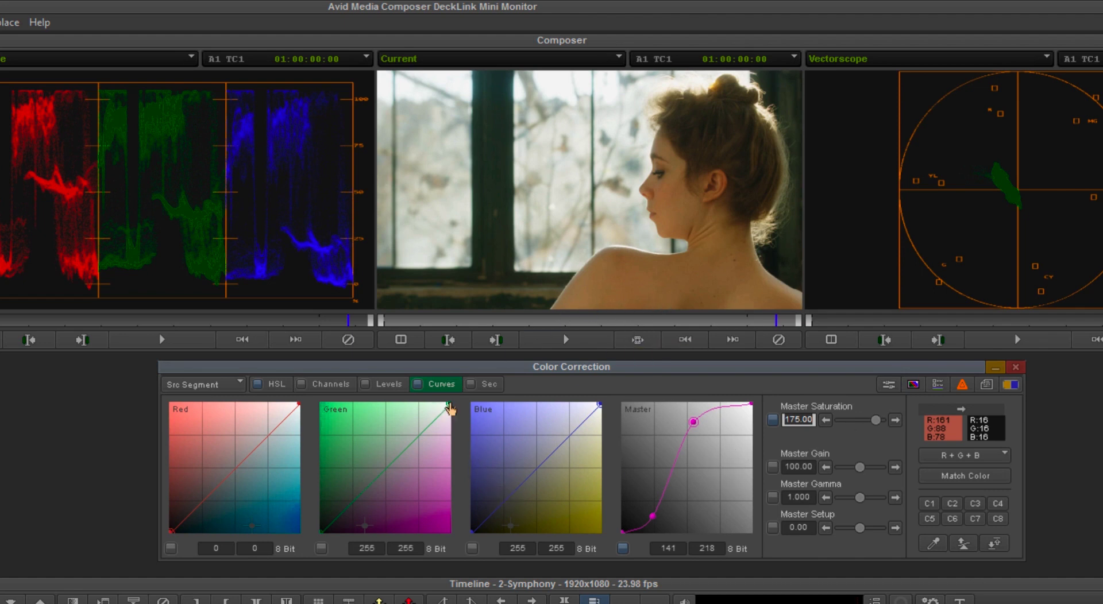
Step: Lower the green curve's white point output to 244 and move the master curve's highlight point to 133 in, 206 out
drag(450, 408, 458, 413)
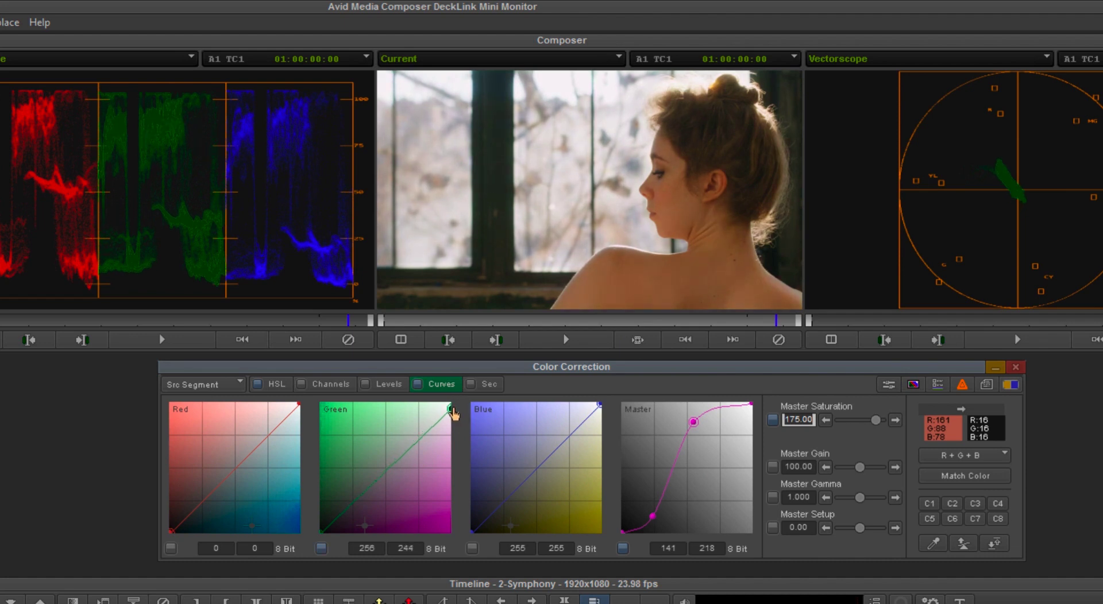
drag(693, 424, 689, 431)
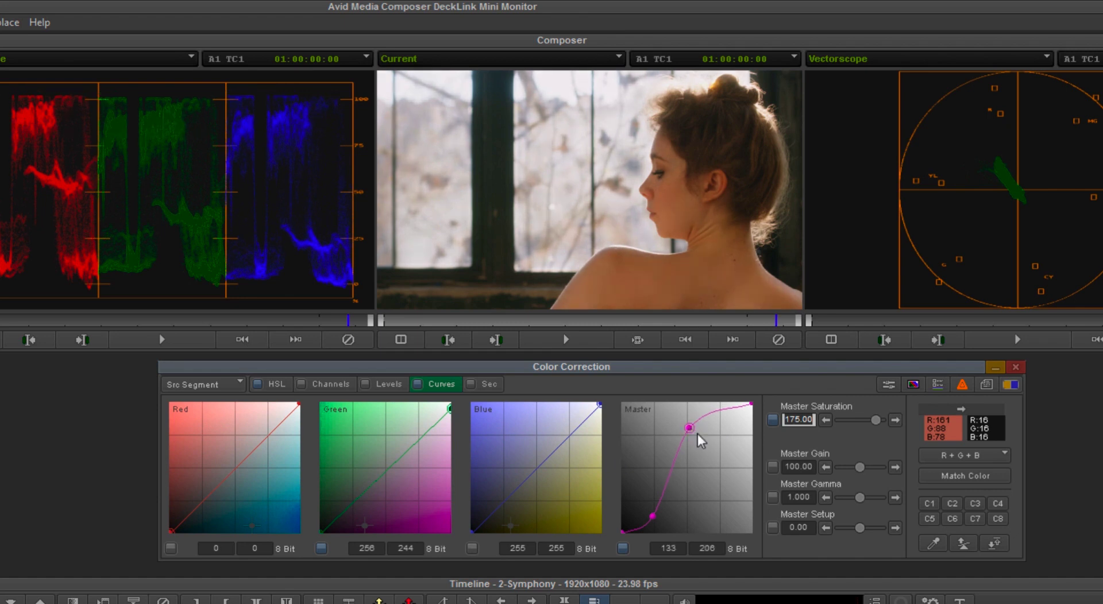
Step: Examine the Levels histograms for the master, composite, luma, red, green and blue channels
click(392, 384)
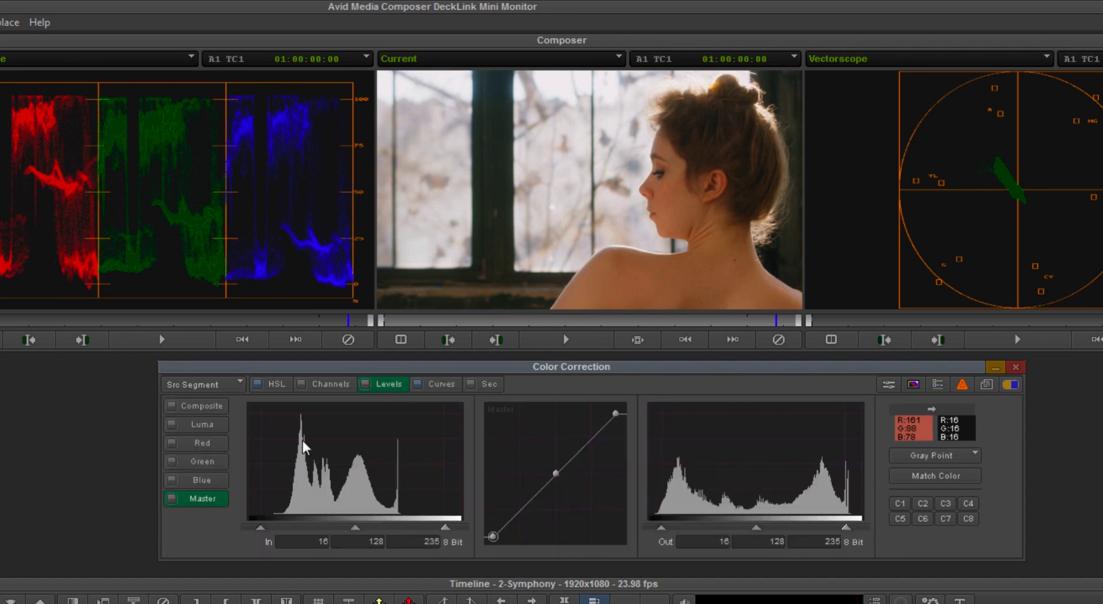
click(221, 406)
click(220, 427)
click(221, 443)
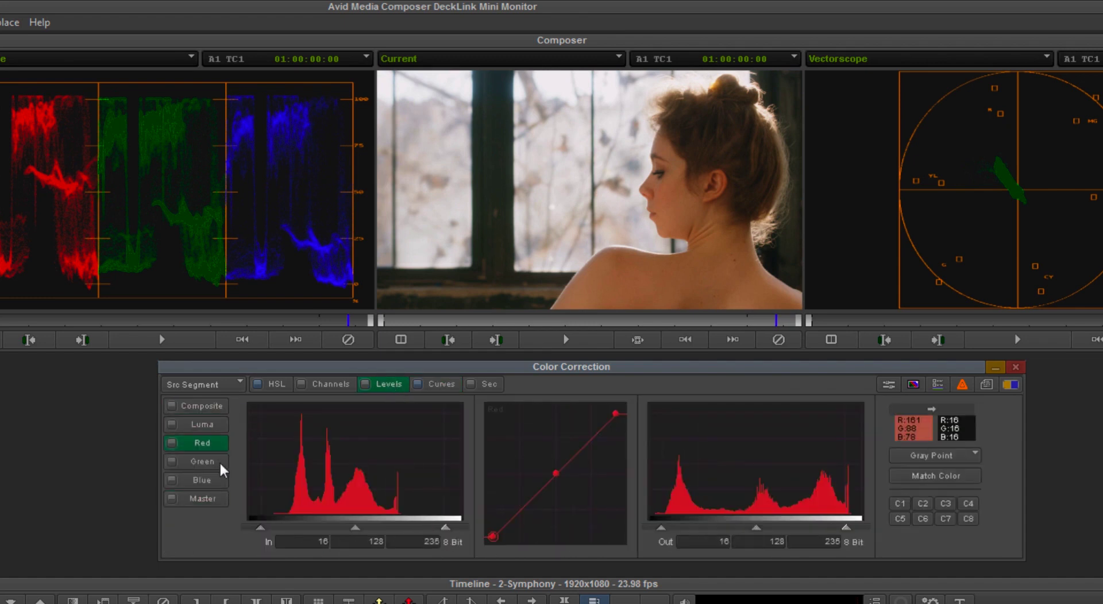
click(218, 461)
click(214, 479)
Step: Set the red channel's blending to 98% red
click(331, 384)
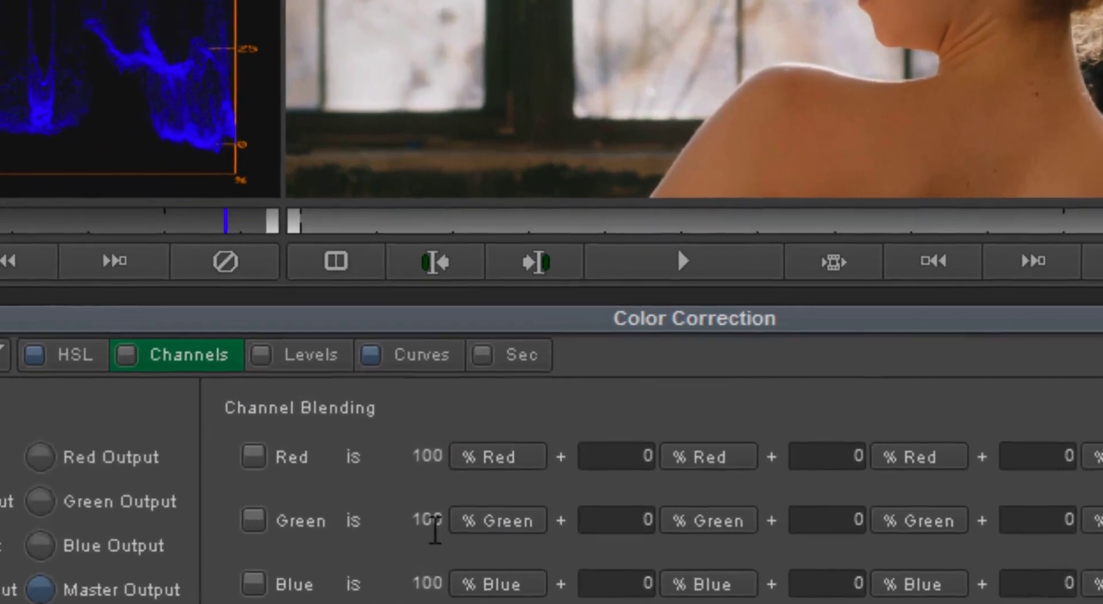
click(415, 458)
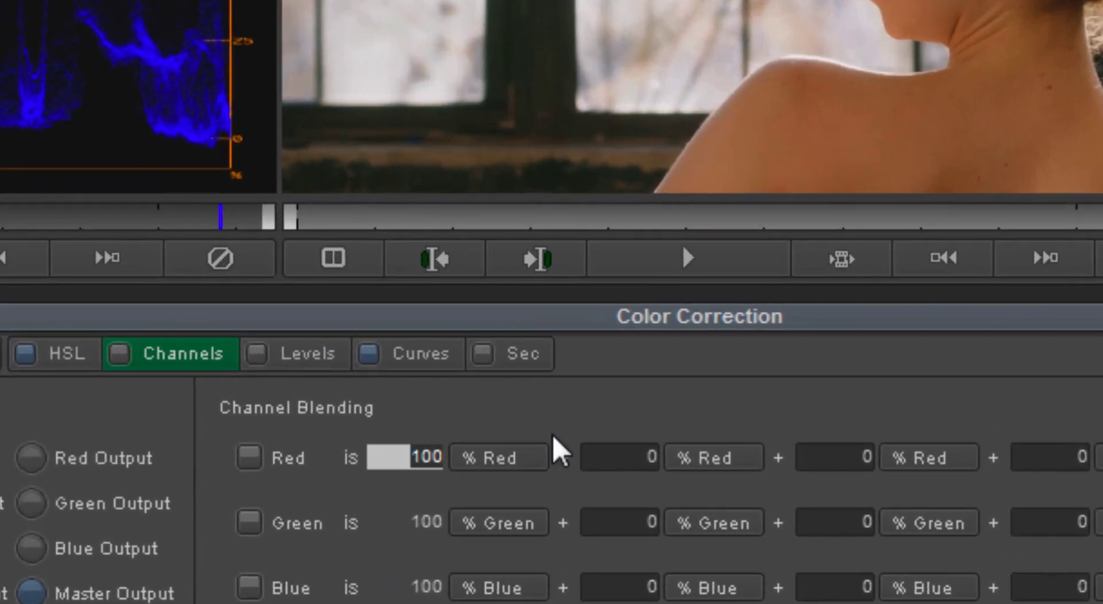
text(98)
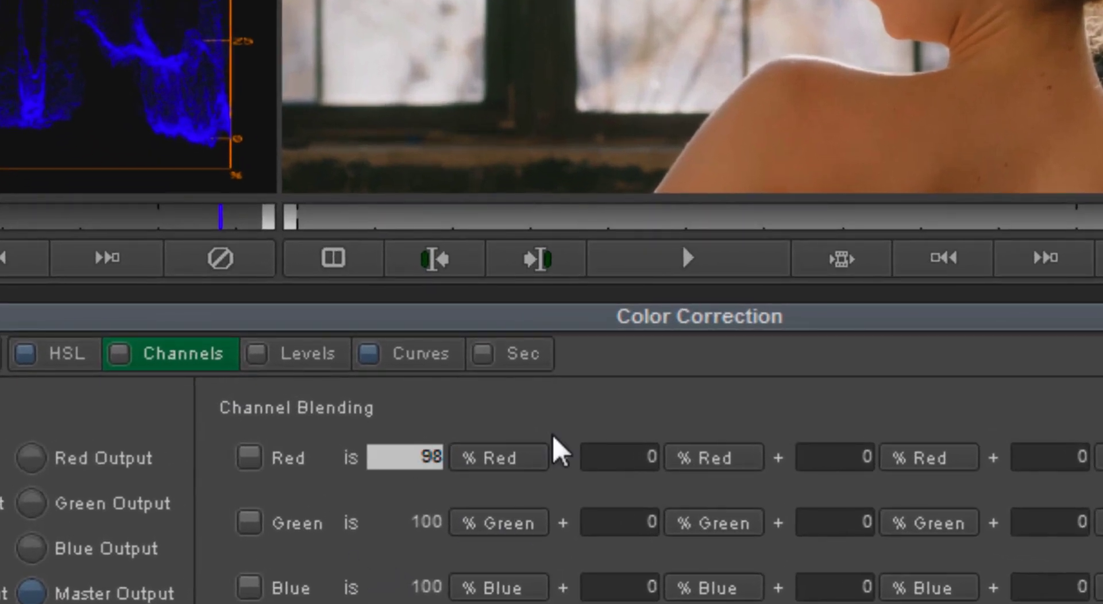
key(Return)
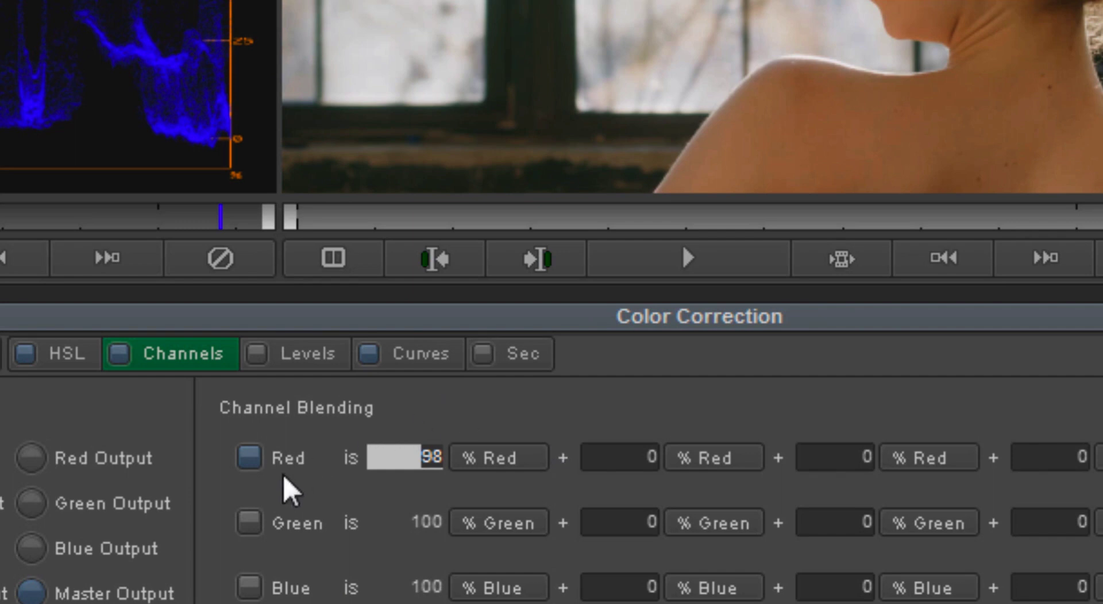
Step: Toggle the red channel blend off and on to compare its effect on the image and parade
click(248, 458)
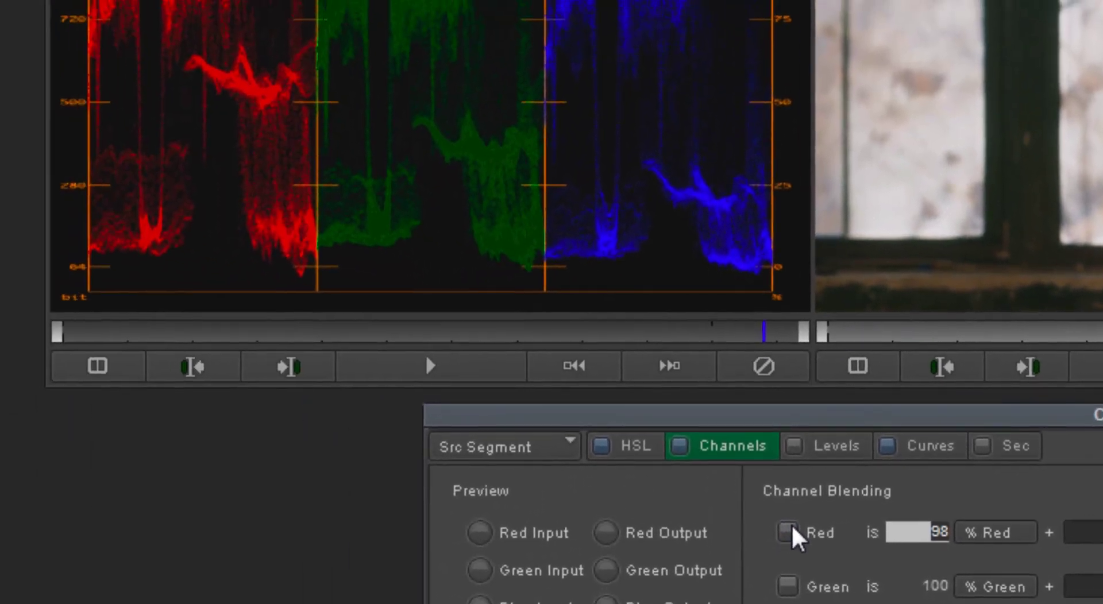
click(788, 532)
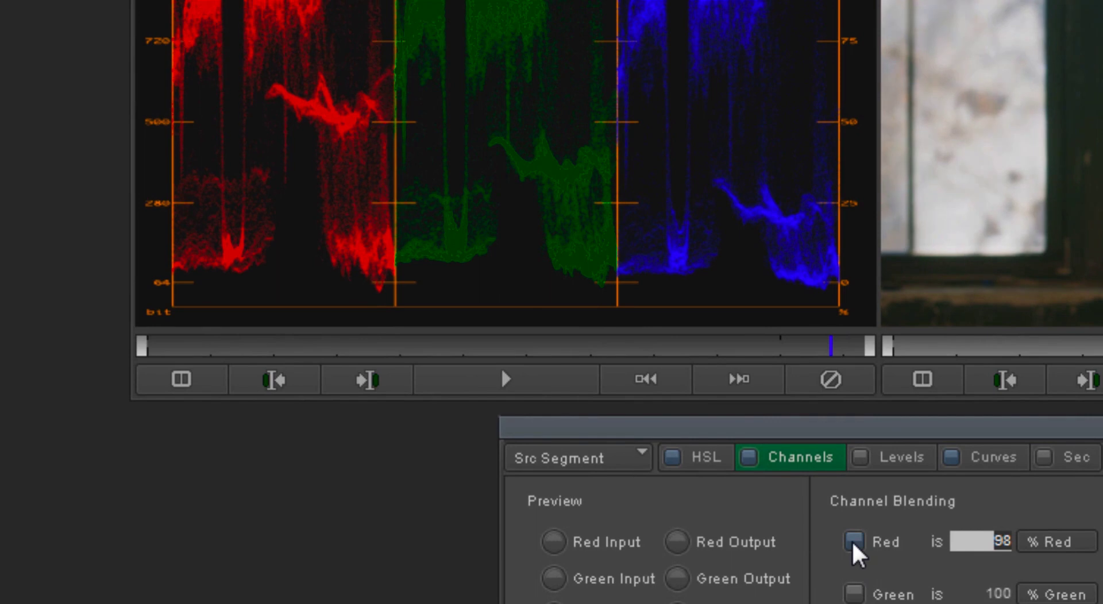
click(852, 542)
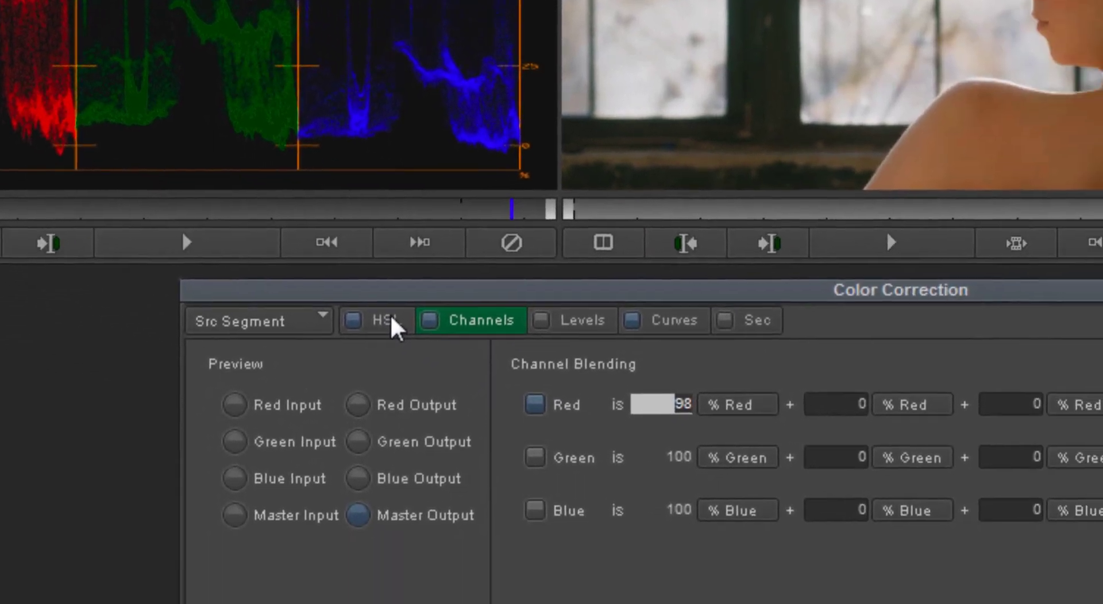
Step: Reduce the gain of the highlights to 90.67 in the HSL controls
click(708, 455)
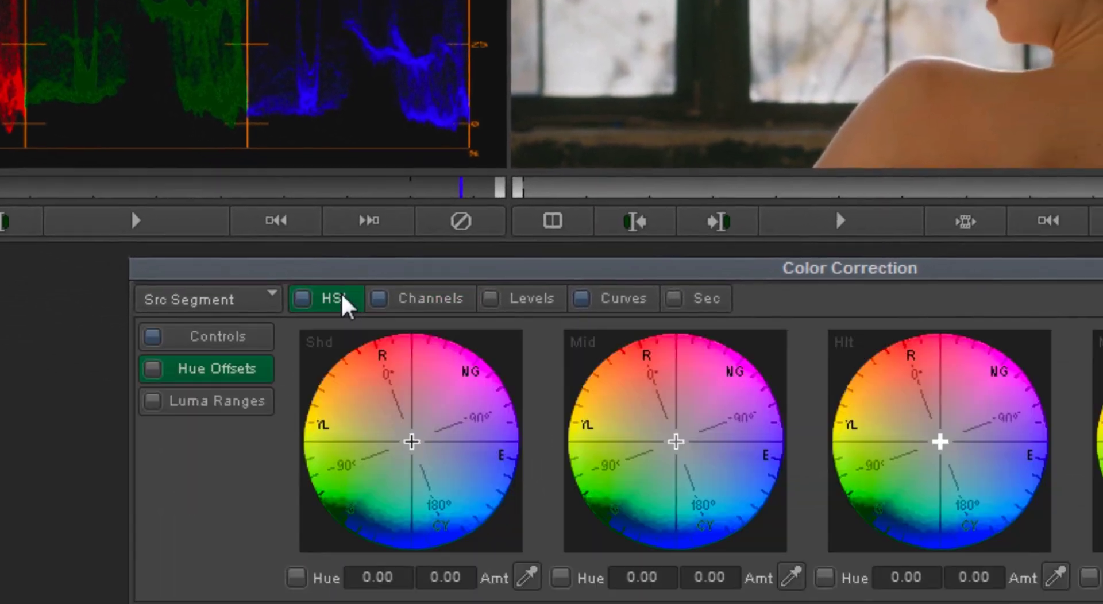
click(230, 334)
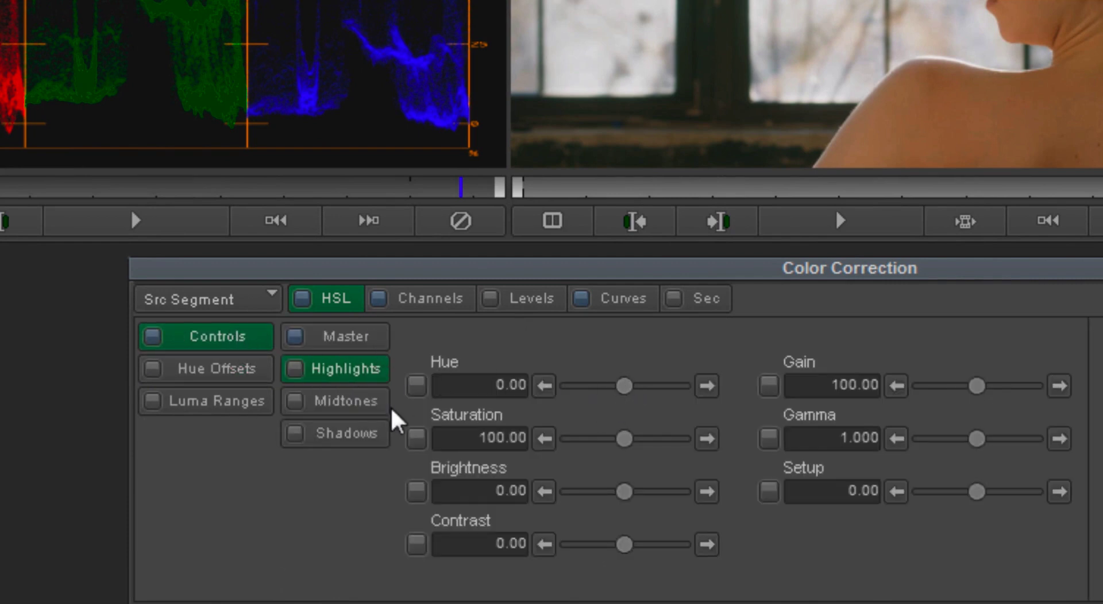
click(374, 405)
click(376, 433)
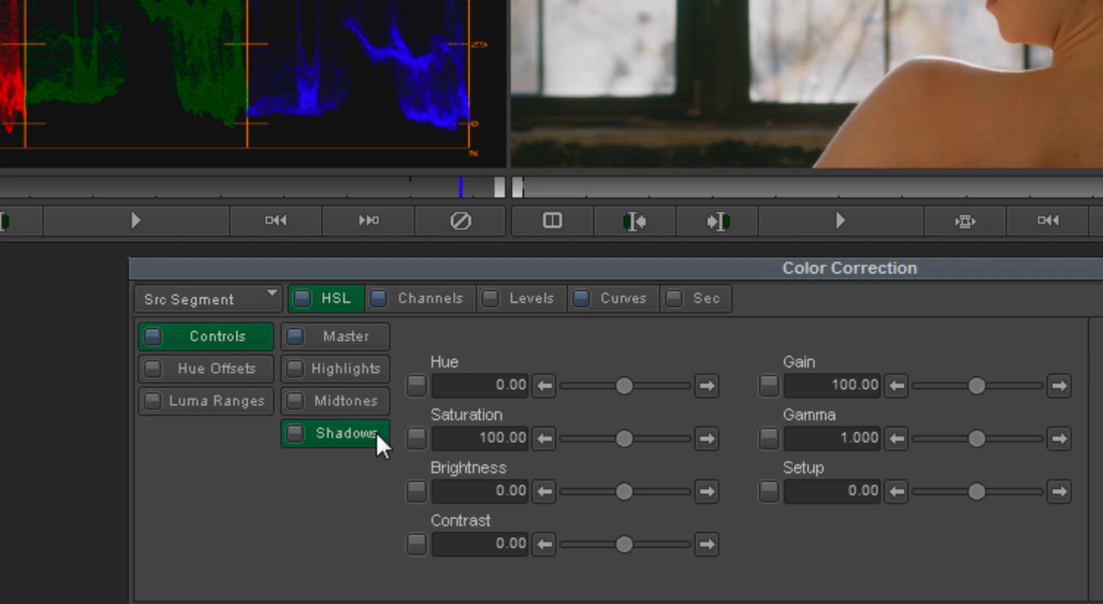
click(380, 370)
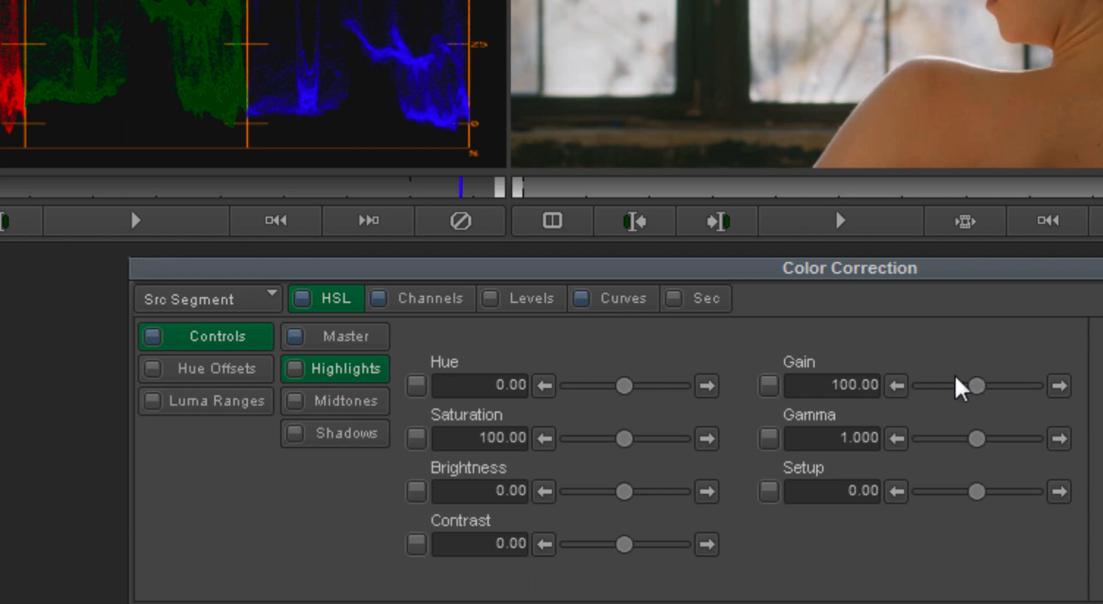
drag(977, 387, 957, 409)
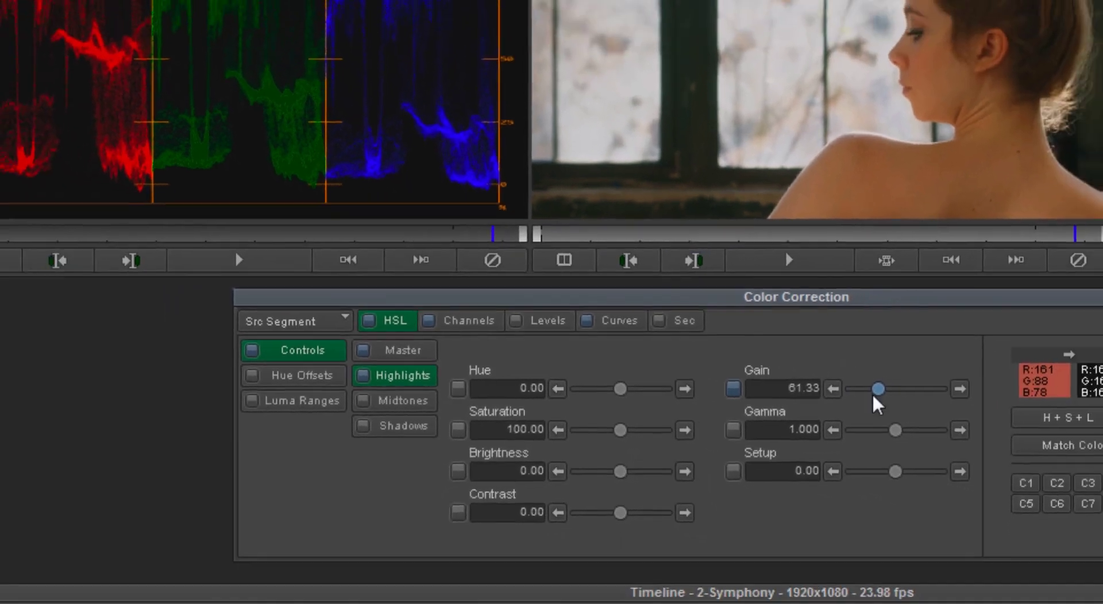
drag(873, 396, 815, 393)
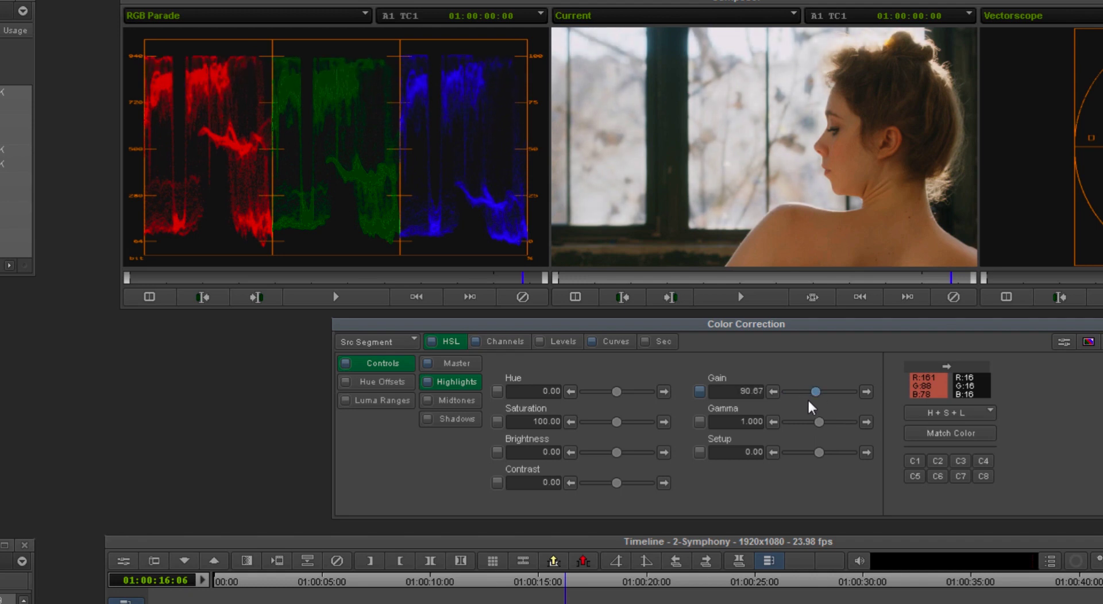
Step: Preview the luma ranges as a three-tone image and examine the midtones and shadows range curves
click(383, 401)
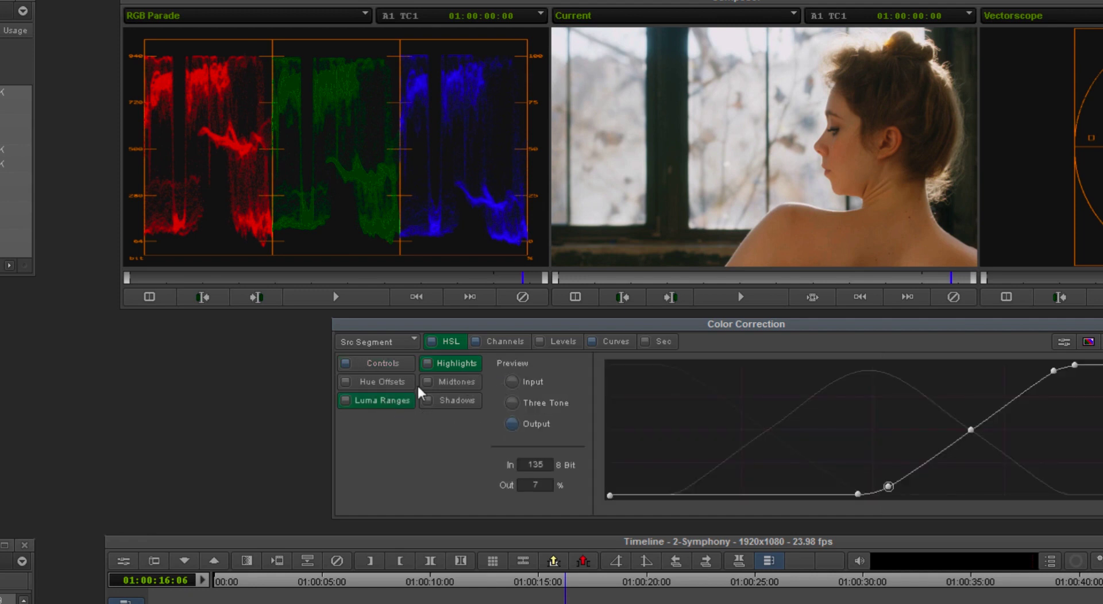
click(514, 400)
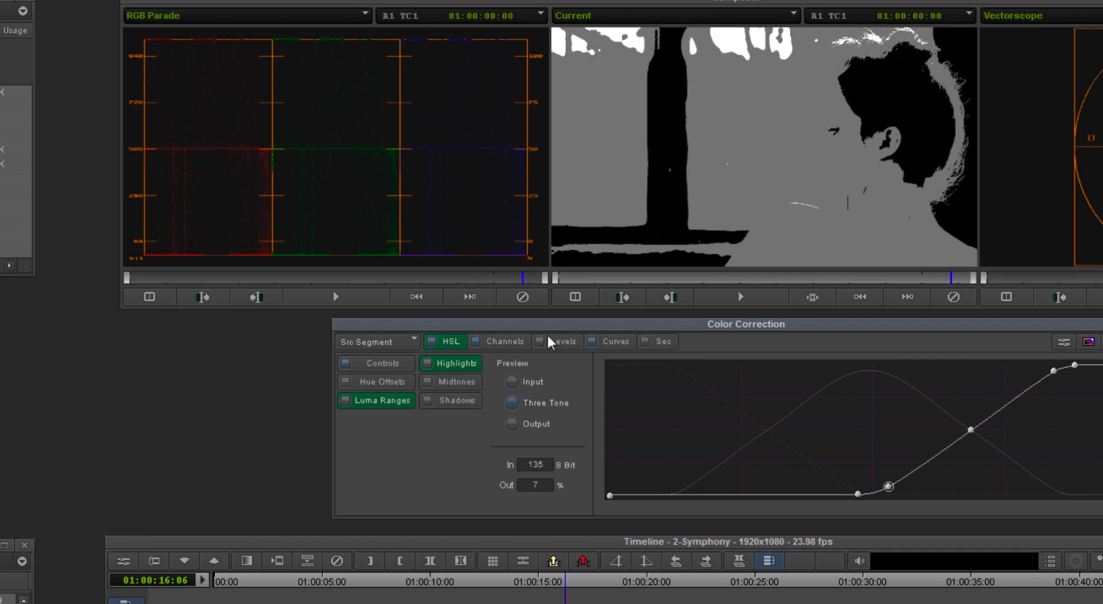
click(453, 382)
click(457, 401)
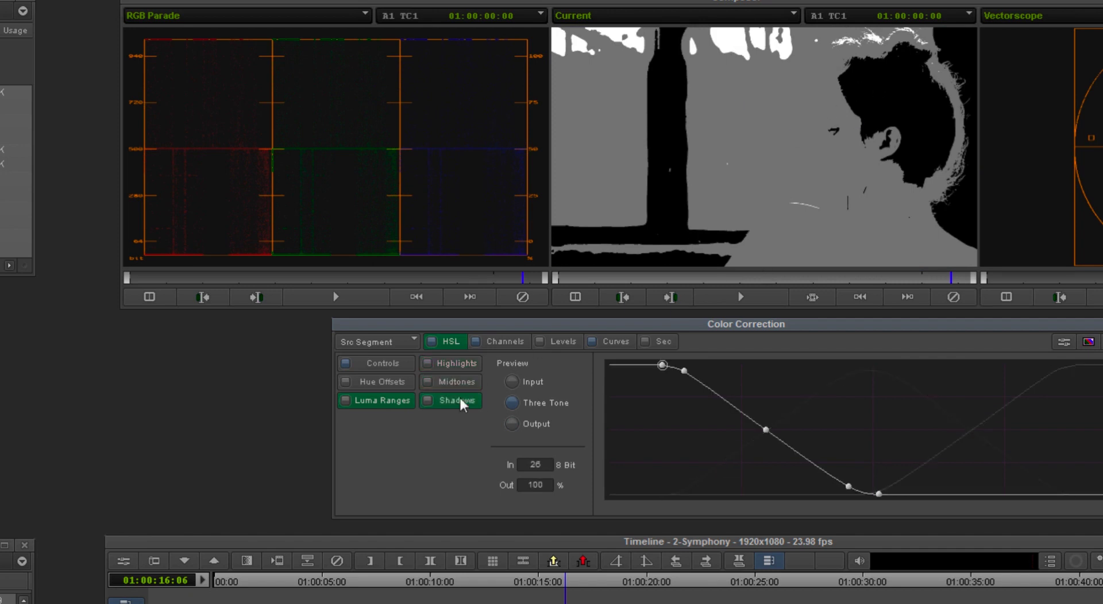
Step: Widen the highlights luma range by moving its lower curve point to 131 in, 18% out and its middle point to 144 in, 90% out
click(468, 365)
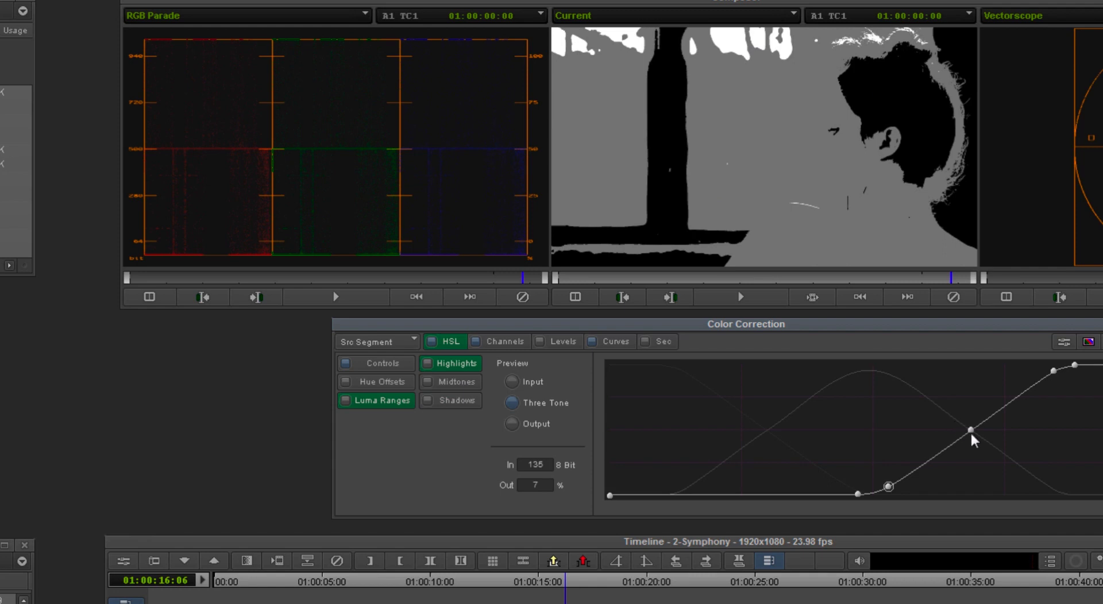
drag(970, 432, 923, 385)
drag(888, 490, 879, 472)
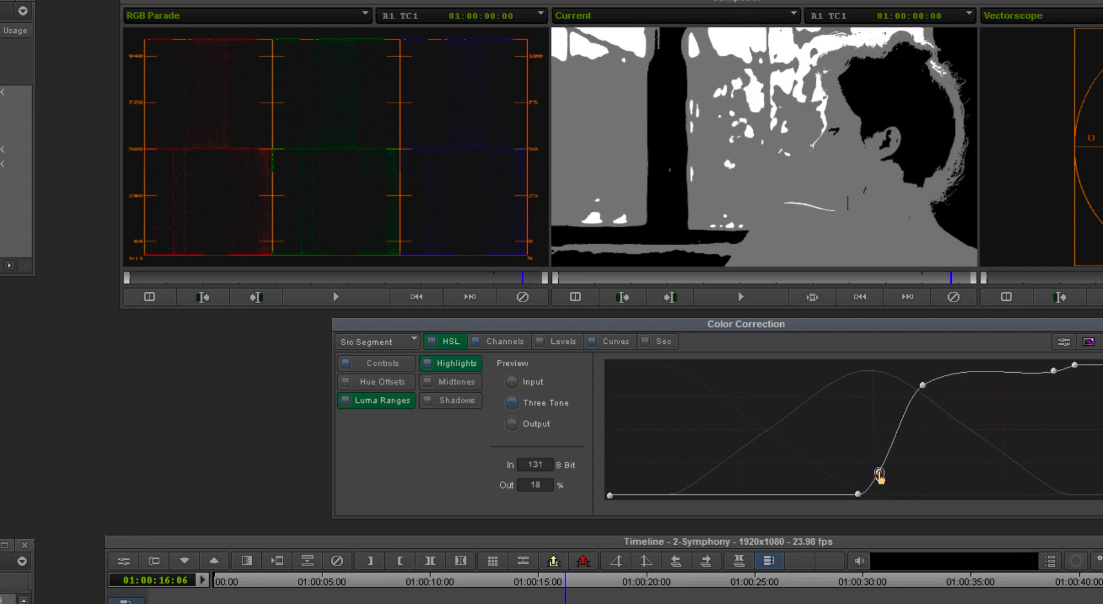
drag(922, 386, 908, 378)
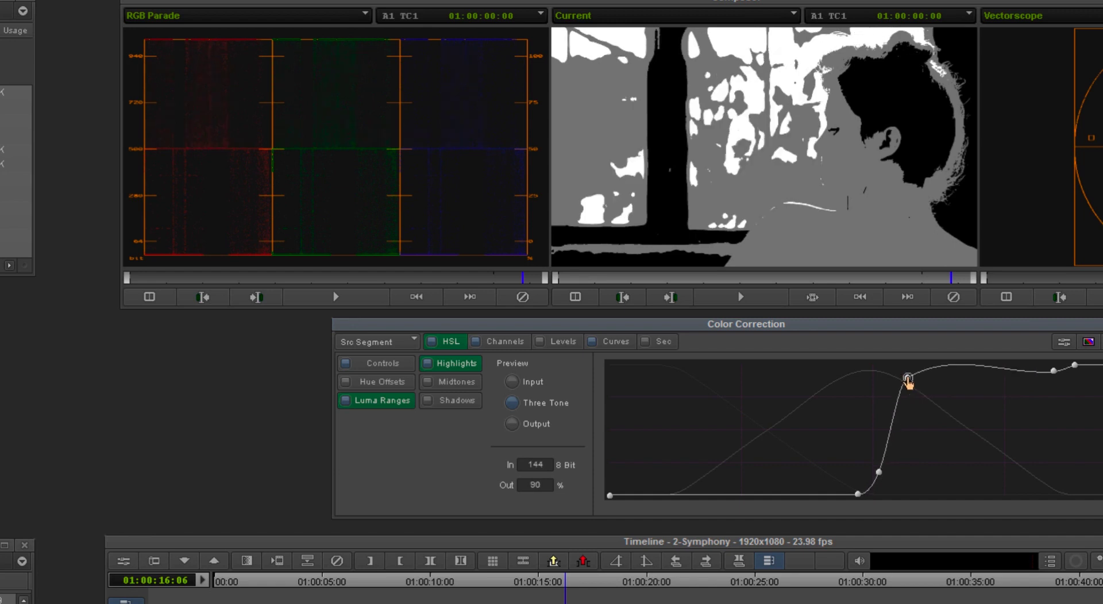
Step: Return to the HSL highlights controls and readjust the gain to 90.67
click(389, 366)
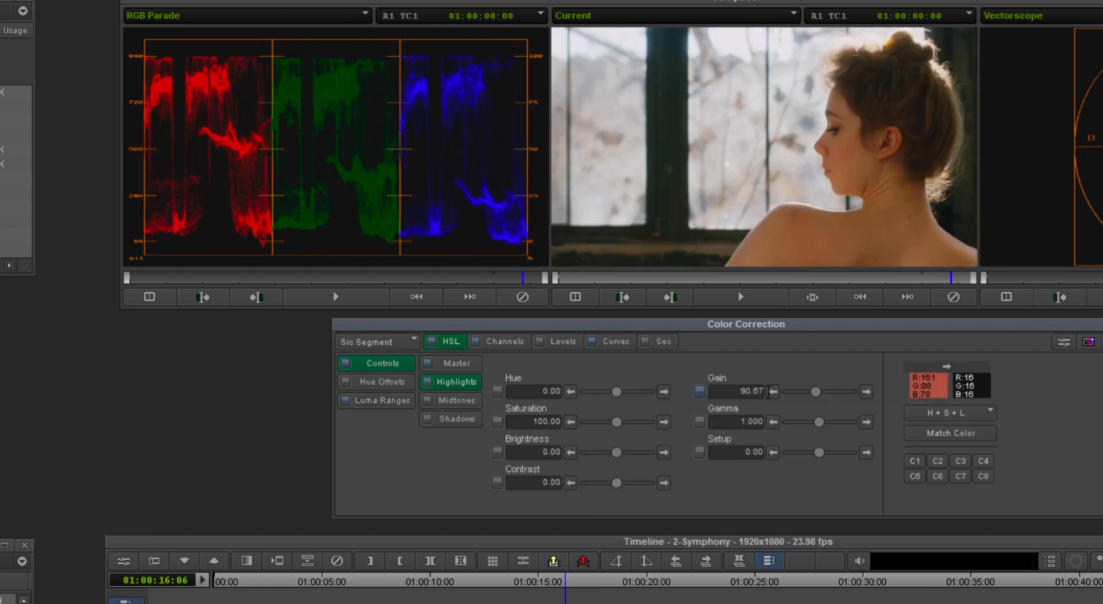
mouse_move(815, 388)
mouse_down()
mouse_move(825, 388)
mouse_move(815, 393)
mouse_up()
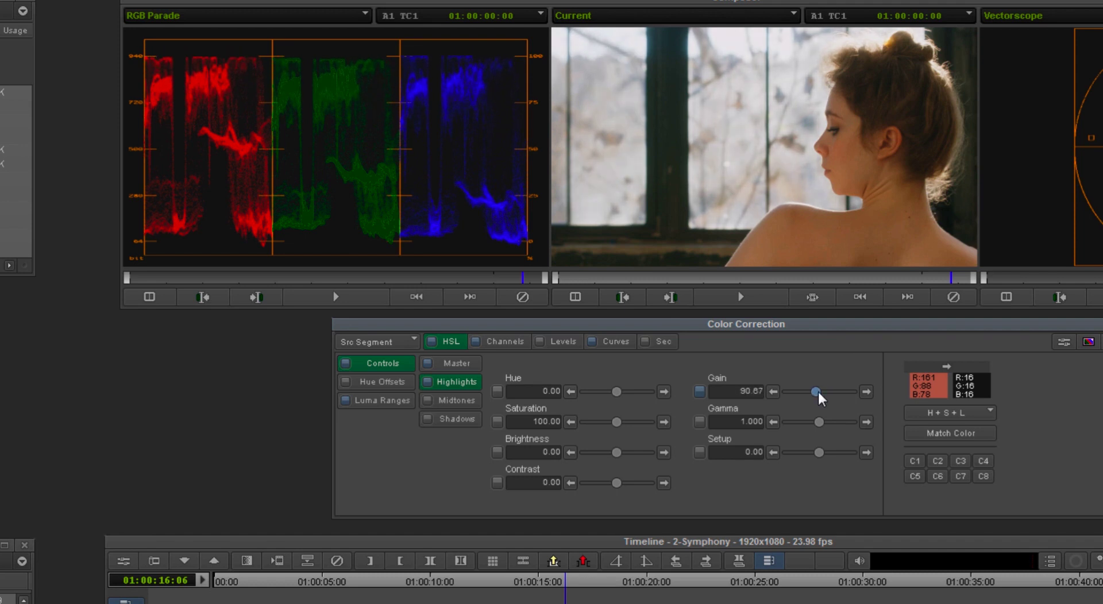